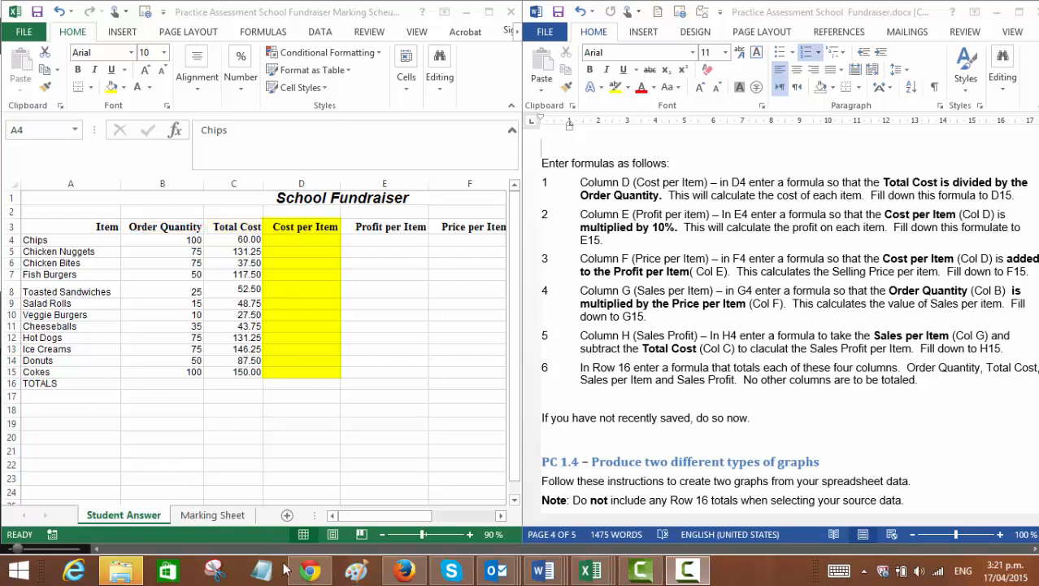
Enter the formula =C4/B4 in cell D4 to calculate the Cost per Item for Chips.
left_click(305, 239)
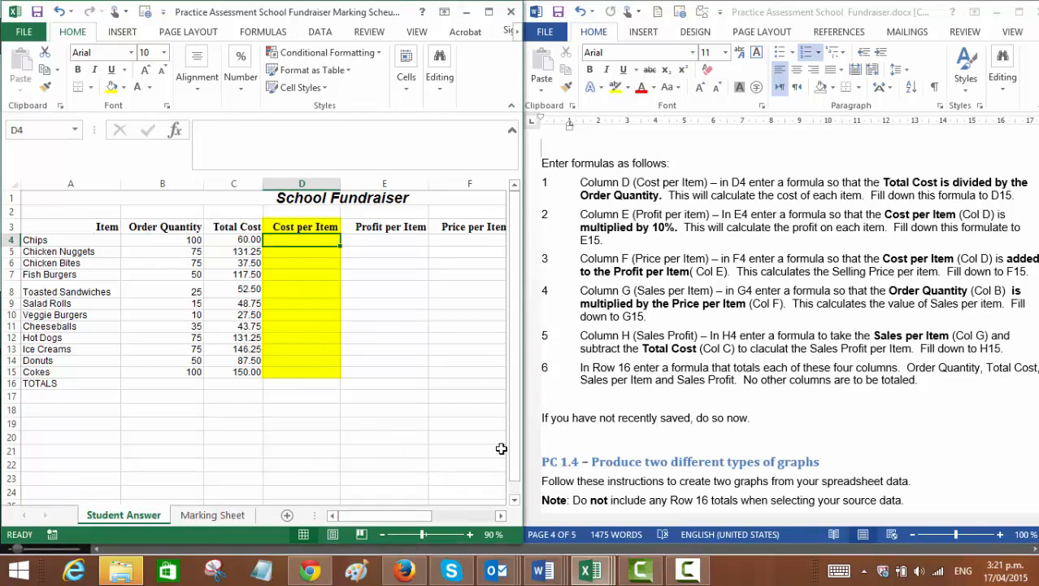
type("=")
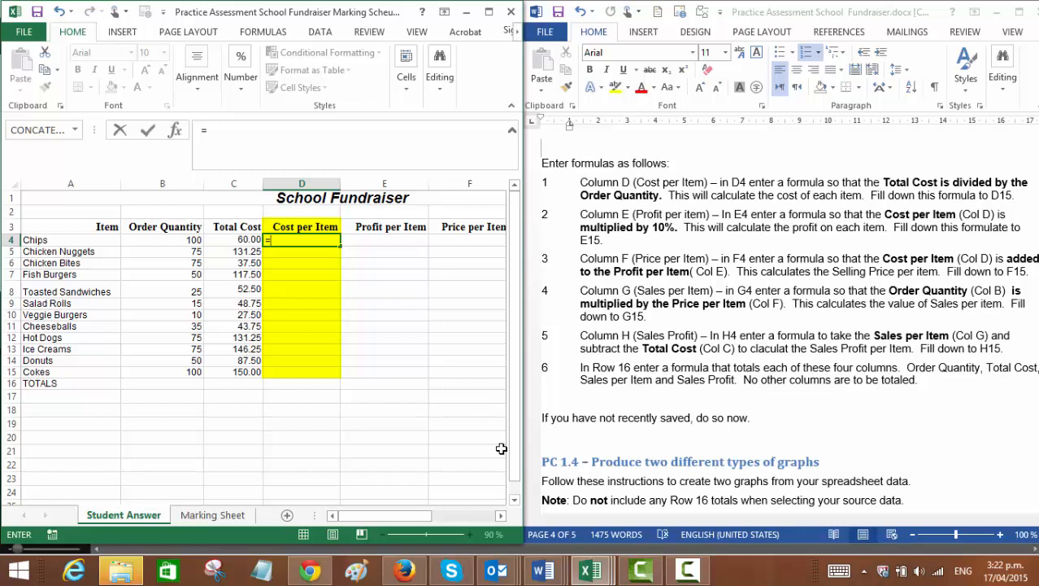
key("Left")
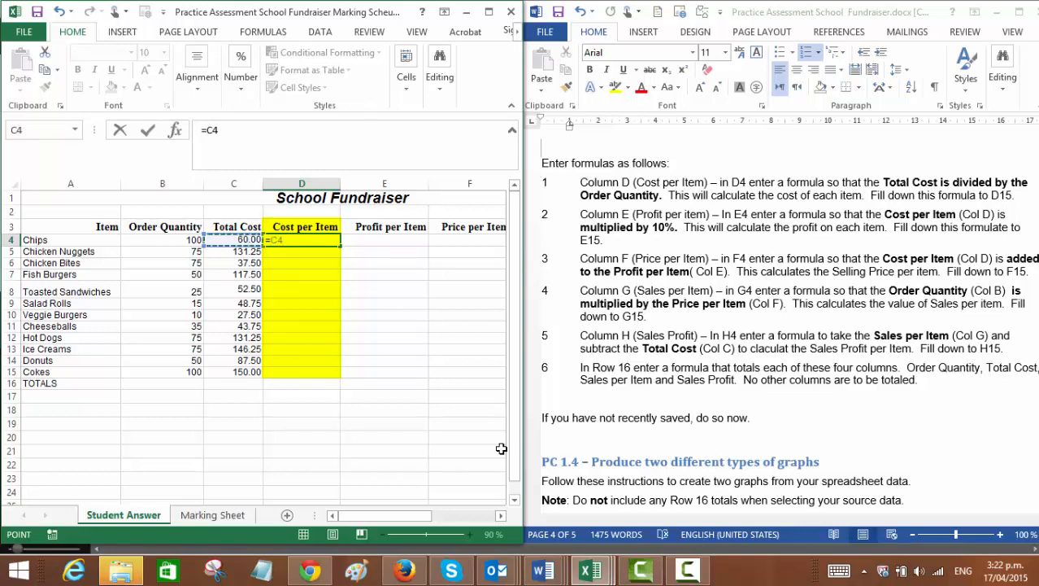
type("/")
key("Left")
key("Left")
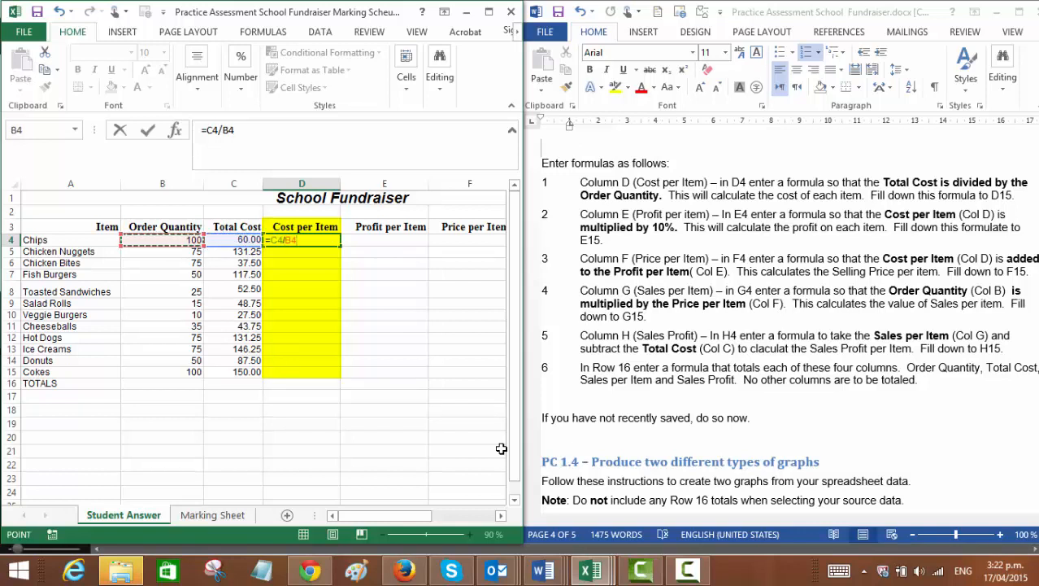
key("Return")
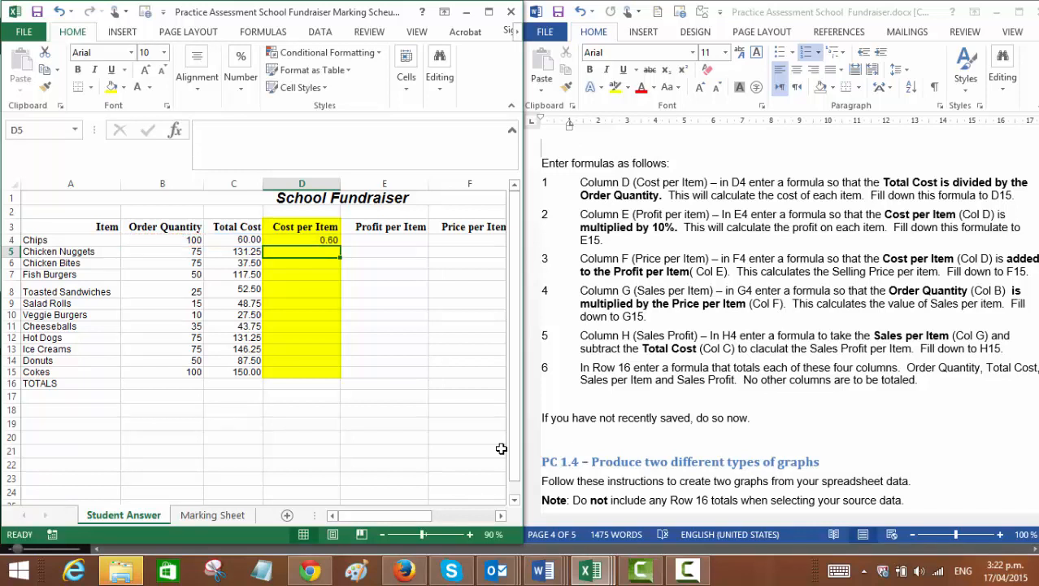
Fill the Cost per Item formula down from D4 to D15.
key("Up")
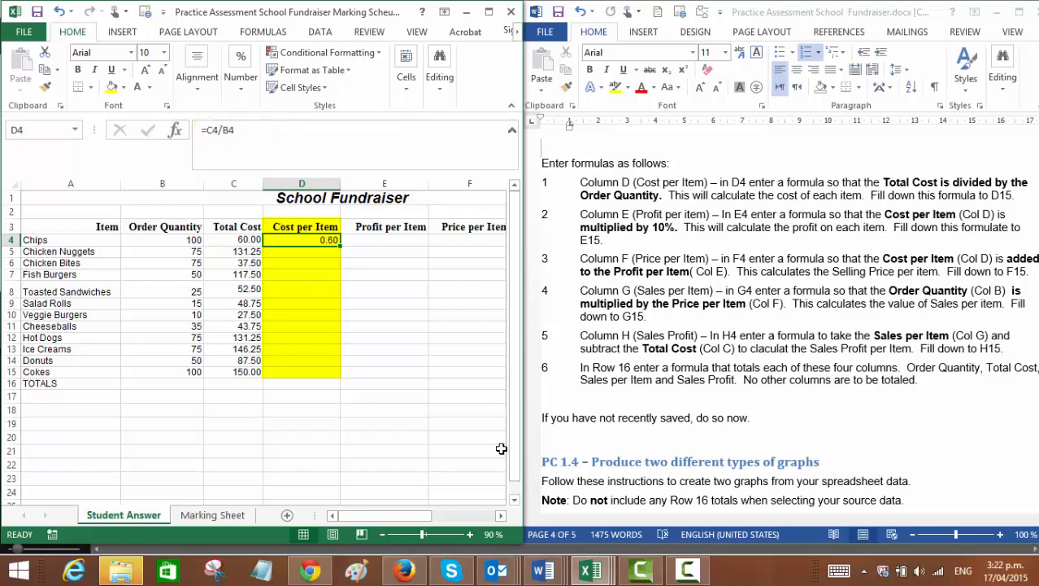
key("shift+Down")
key("shift+Down")
key("shift+Down")
key("shift+Down")
key("shift+Down")
key("shift+Down")
key("shift+Down")
key("shift+Down")
key("shift+Down")
key("shift+Down")
key("shift+Down")
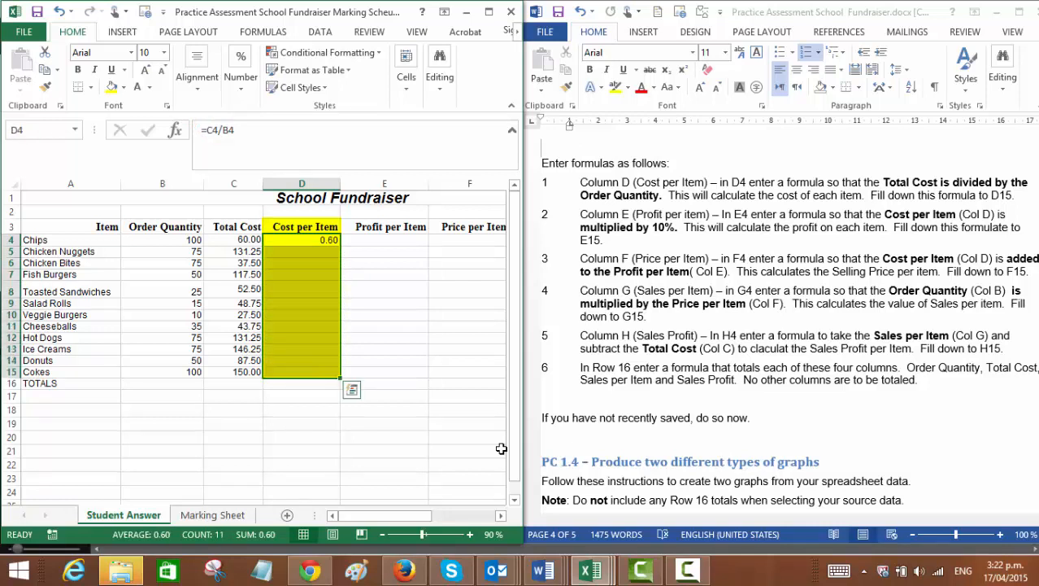
key("ctrl+d")
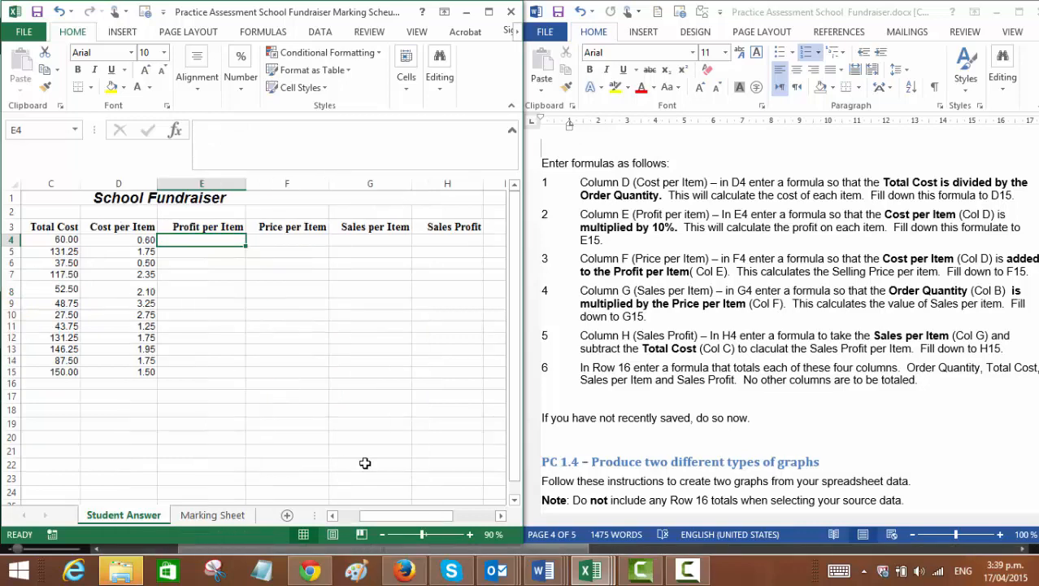
Enter the formula =D4*10% in cell E4 to calculate the Profit per Item.
type("=")
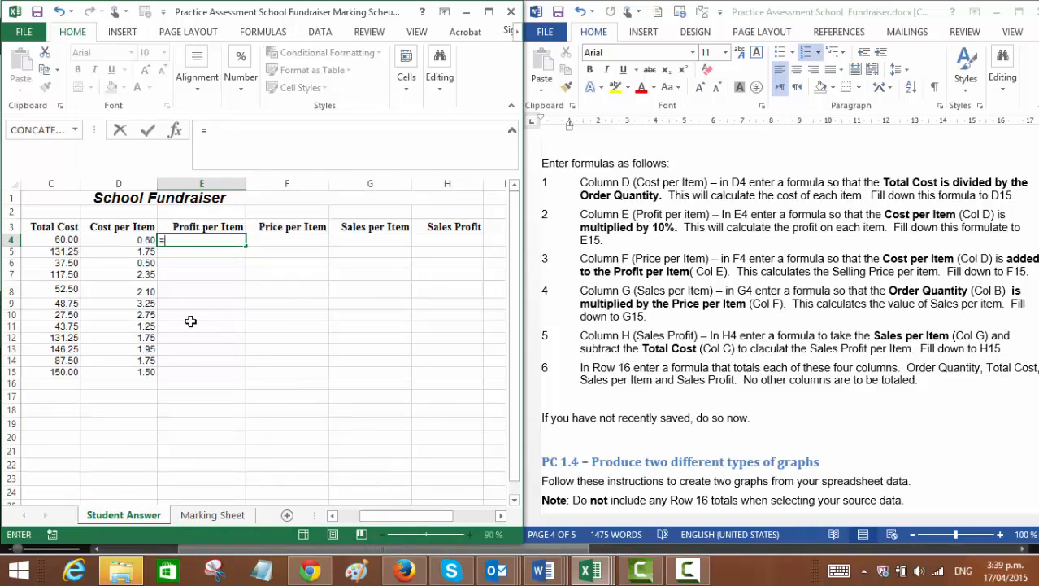
left_click(123, 238)
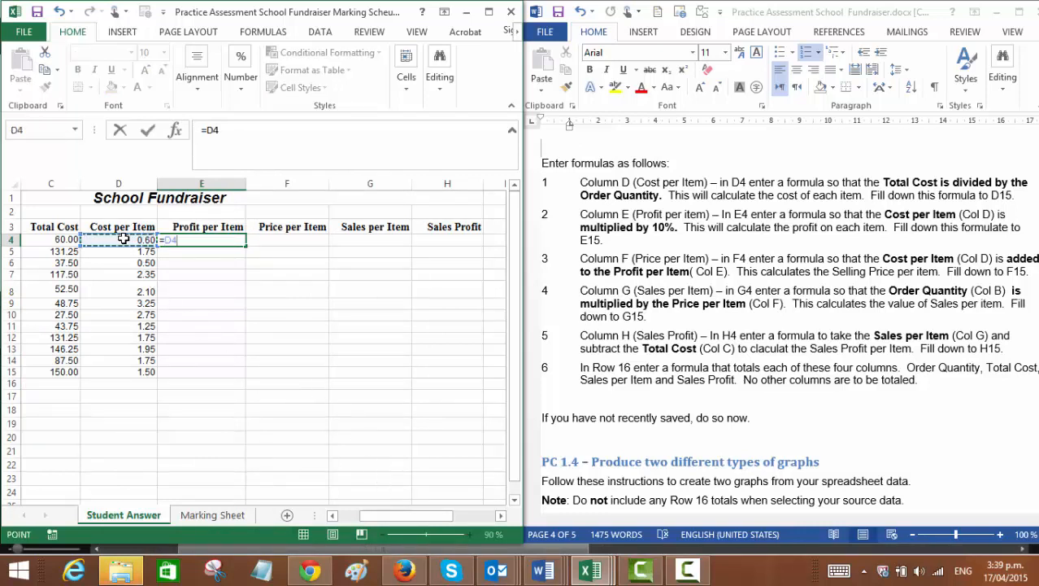
type("*10%")
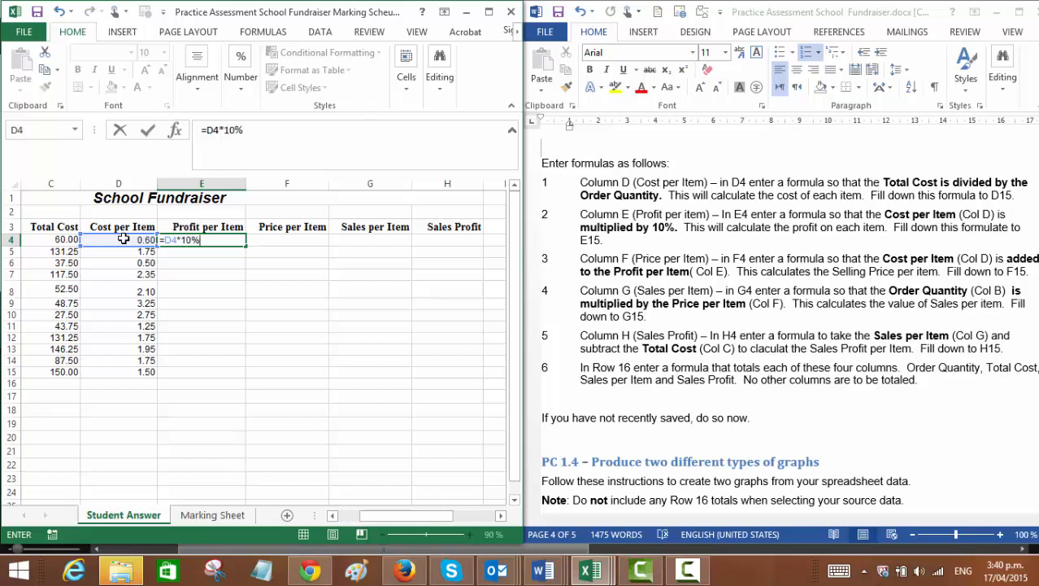
key("Return")
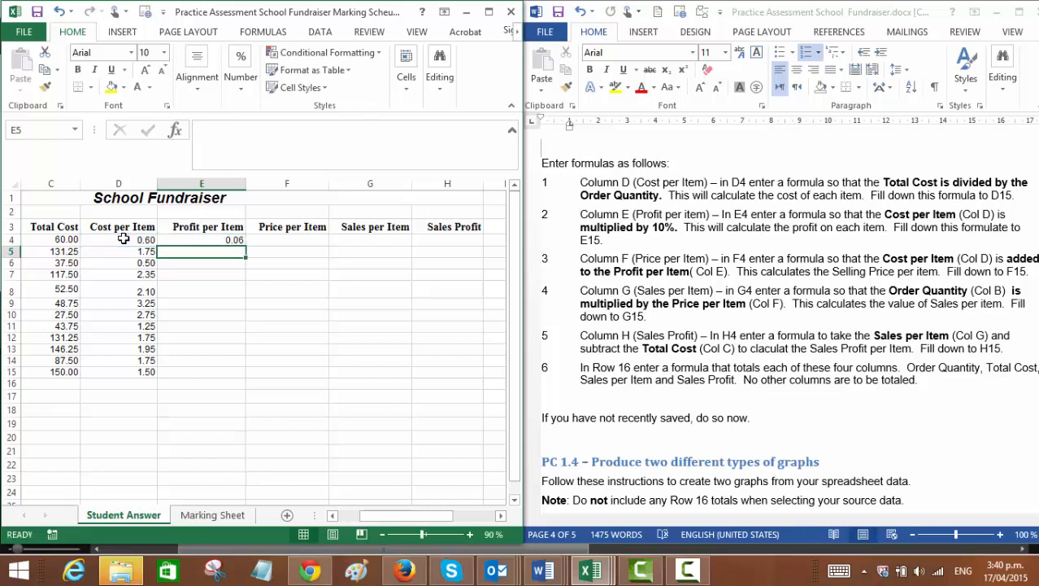
Fill the Profit per Item formula down from E4 to E15.
key("Up")
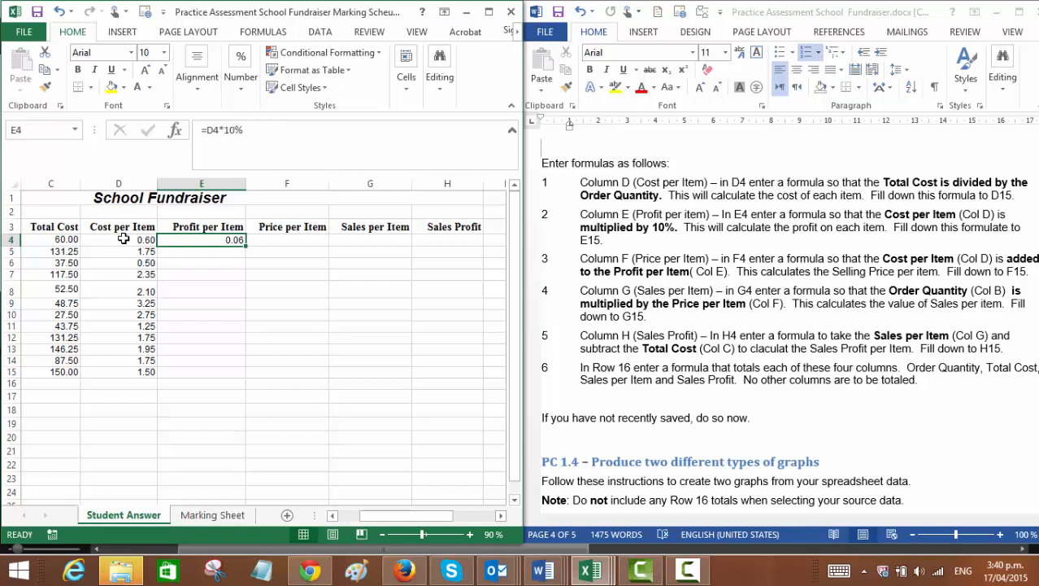
key("shift+Down")
key("shift+Down")
key("shift+Down")
key("shift+Down")
key("shift+Down")
key("shift+Down")
key("shift+Down")
key("shift+Down")
key("shift+Down")
key("shift+Down")
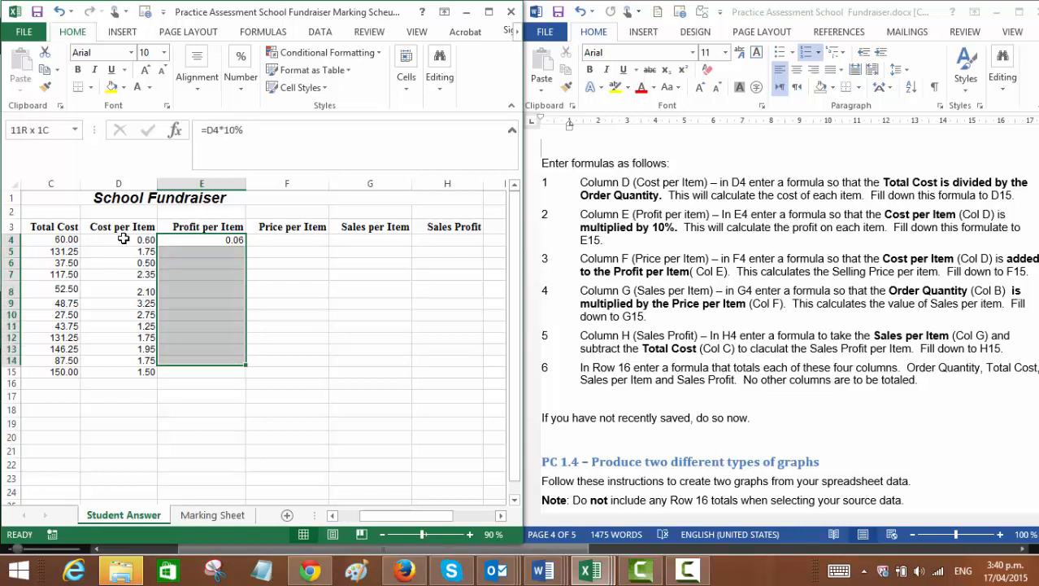
key("shift+Down")
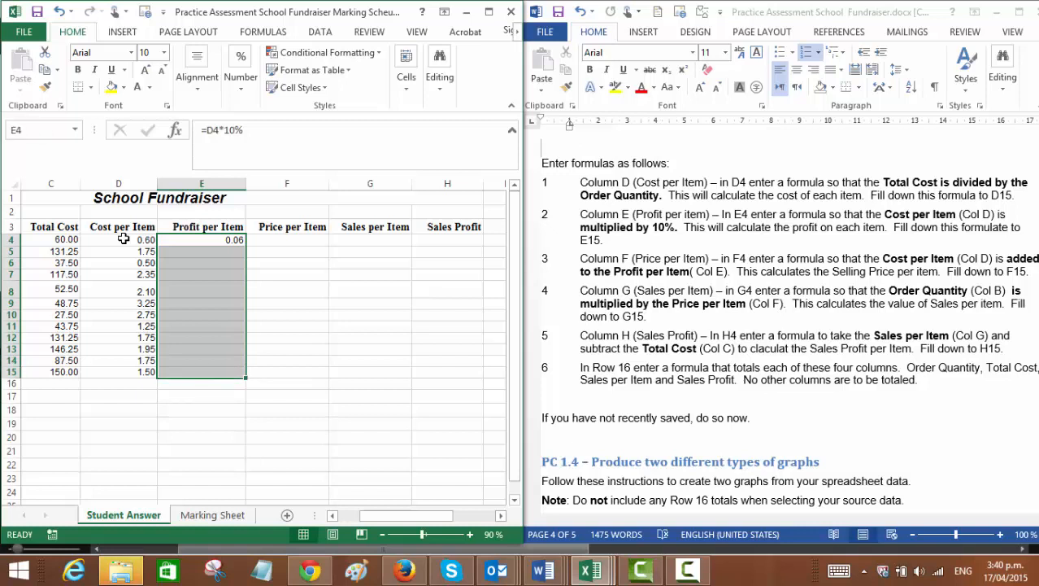
key("ctrl+d")
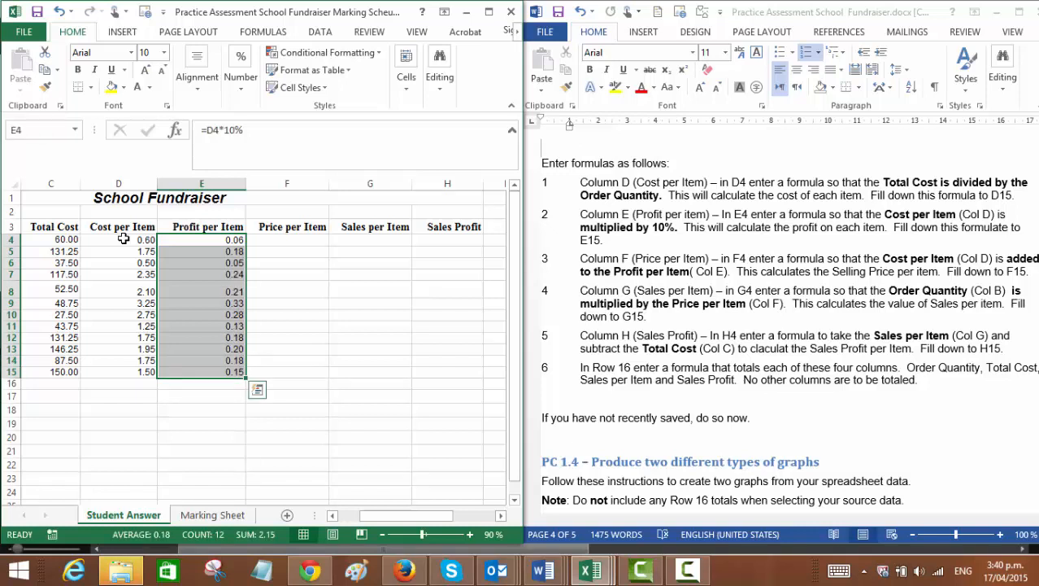
Examine the filled formulas cell by cell down the Profit per Item column to check their row references.
key("Down")
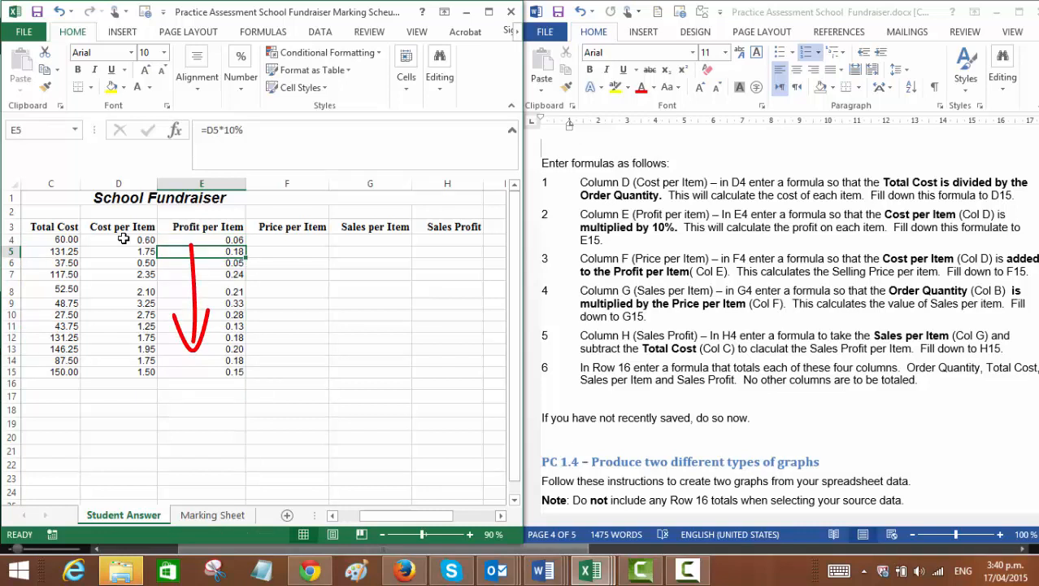
key("Up")
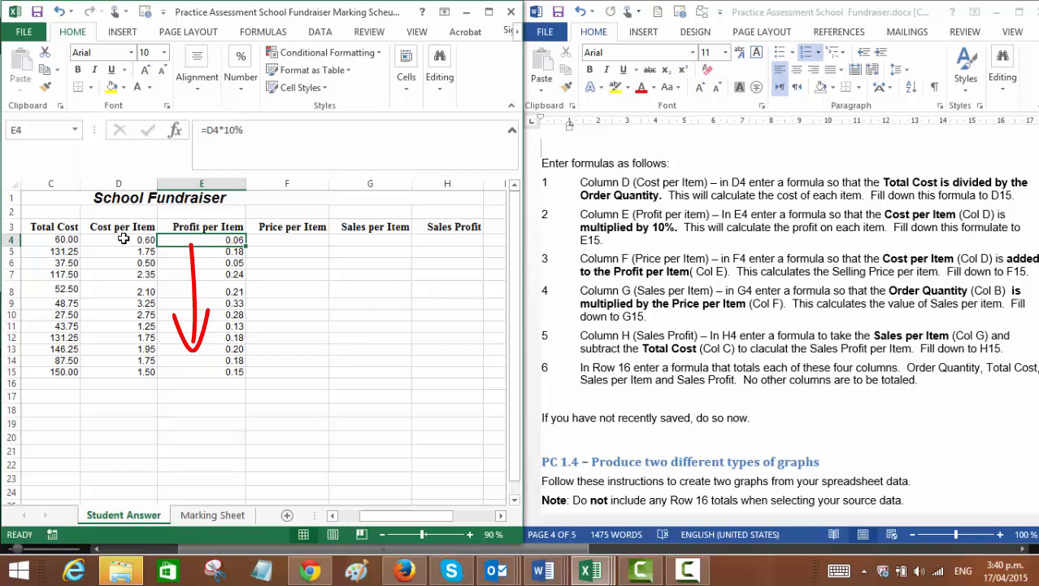
key("Down")
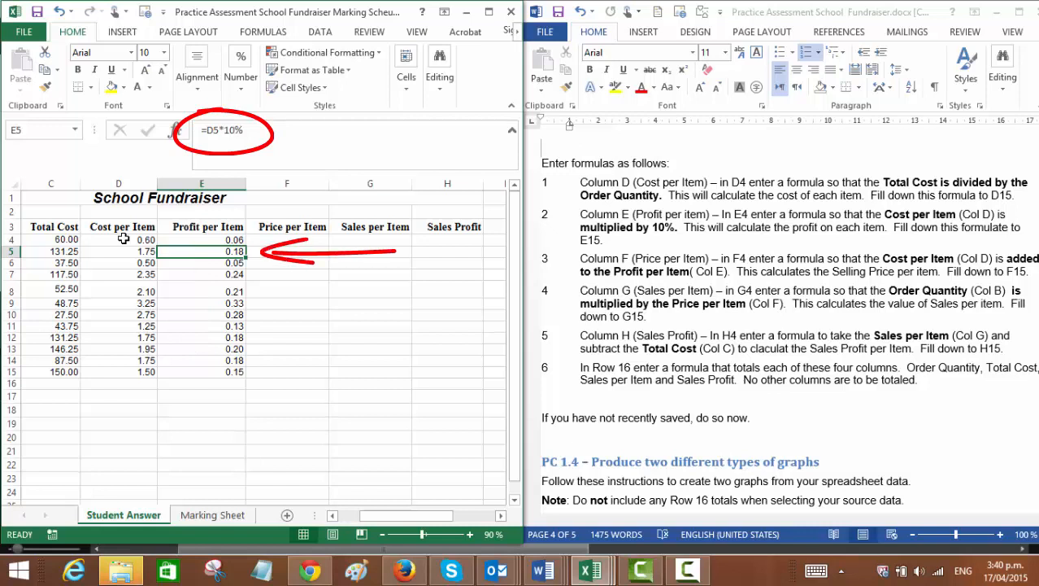
key("Down")
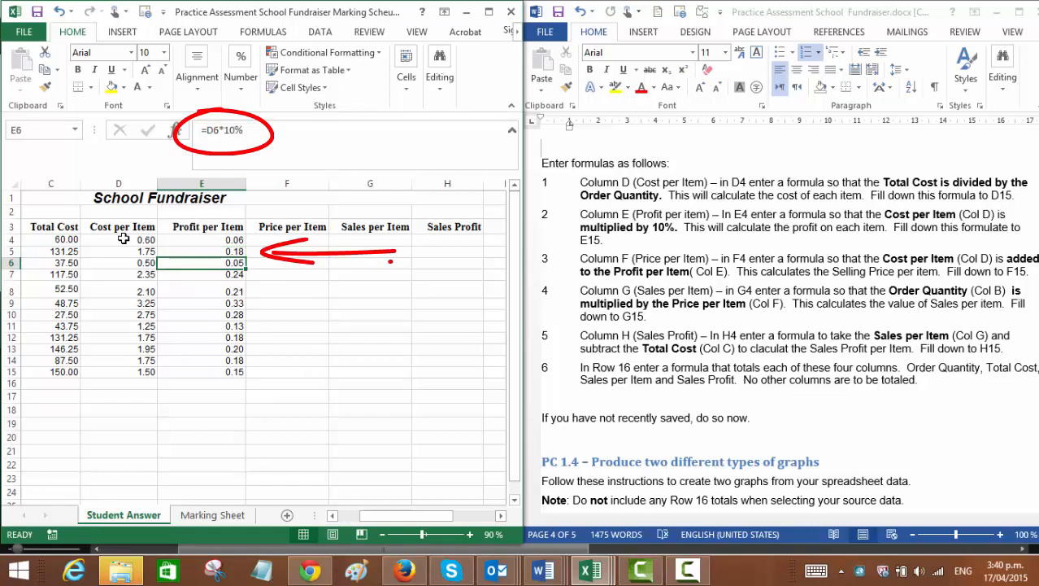
key("Down")
key("Down")
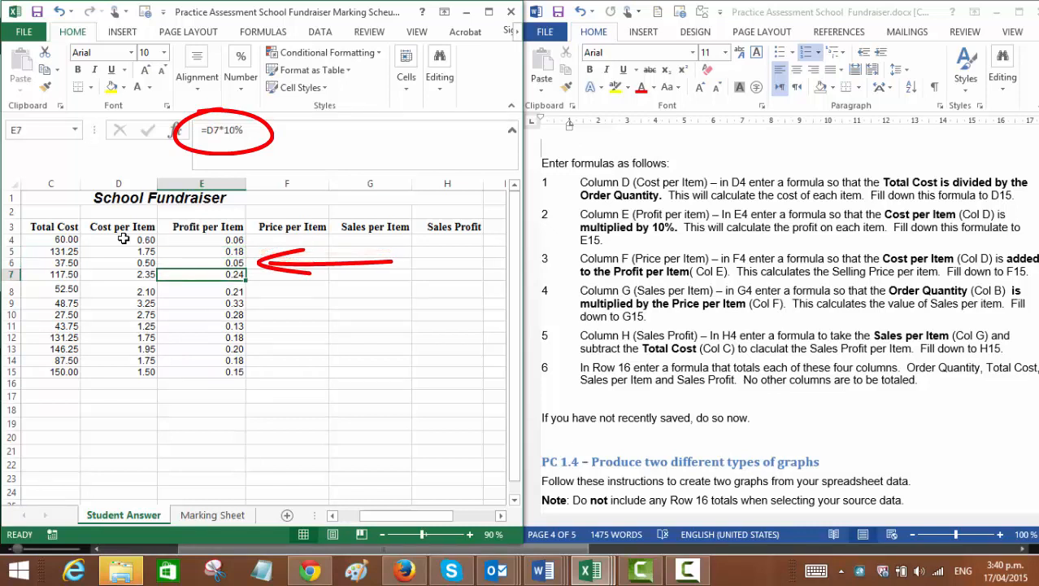
key("Down")
key("Down")
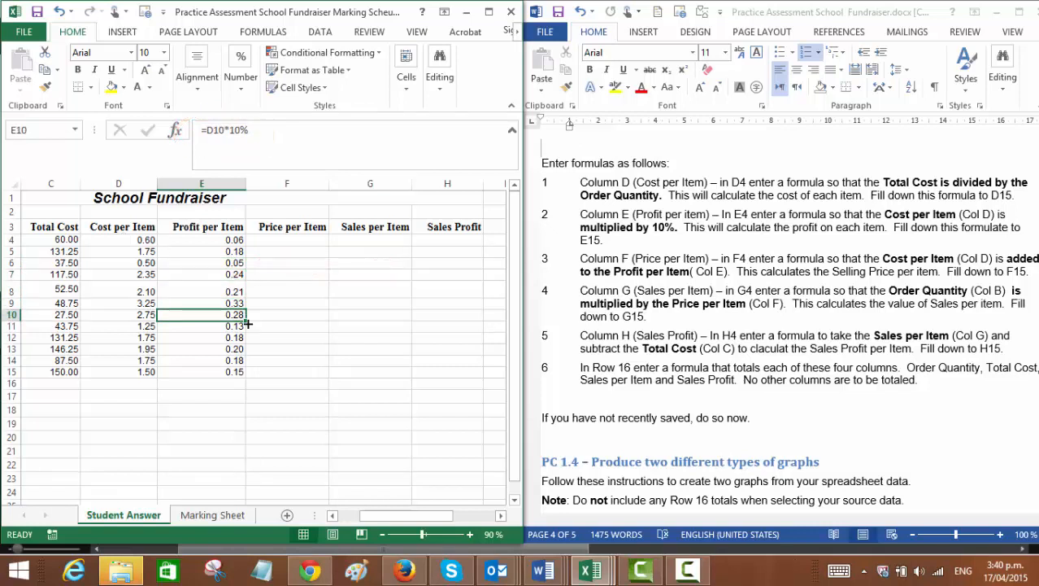
Enter the formula =D4+E4 in cell F4 to calculate the Price per Item.
left_click(306, 241)
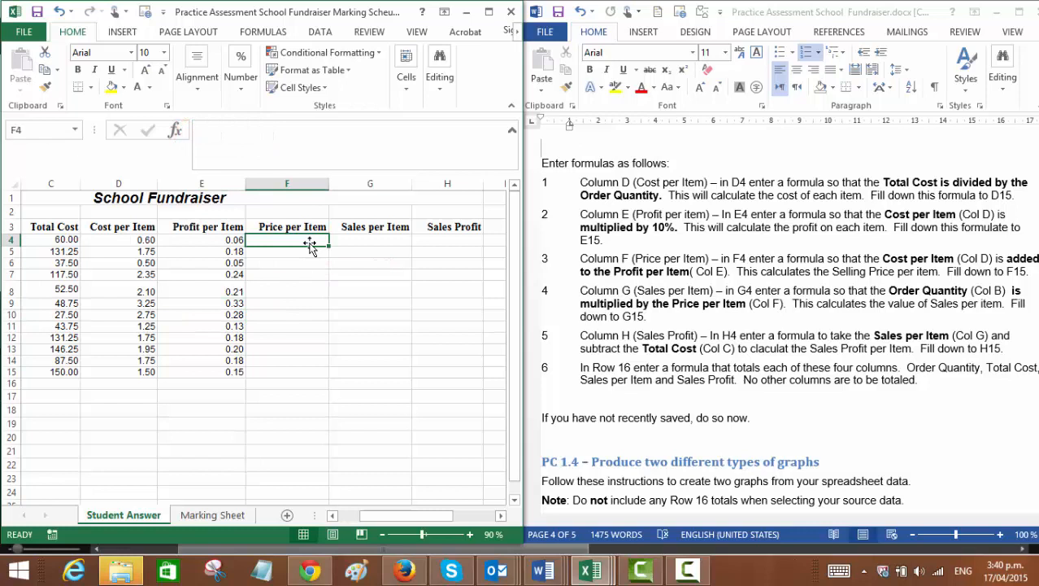
type("=")
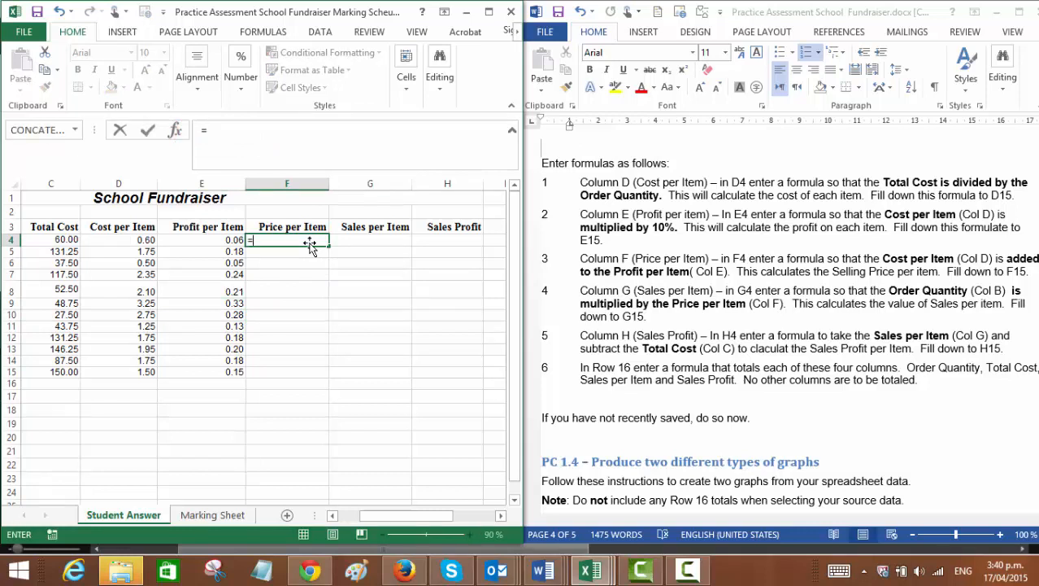
key("Left")
key("Left")
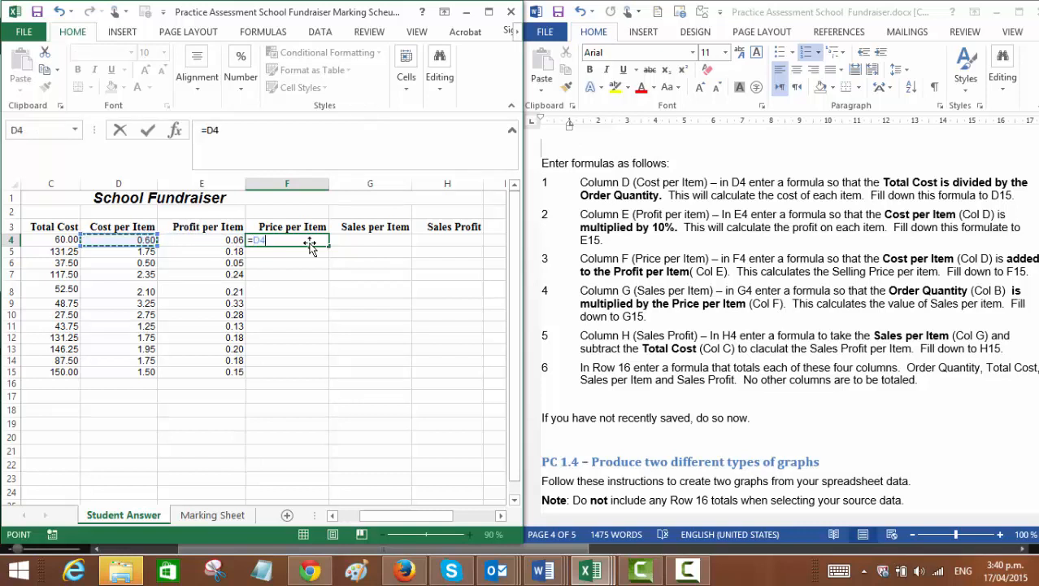
type("+")
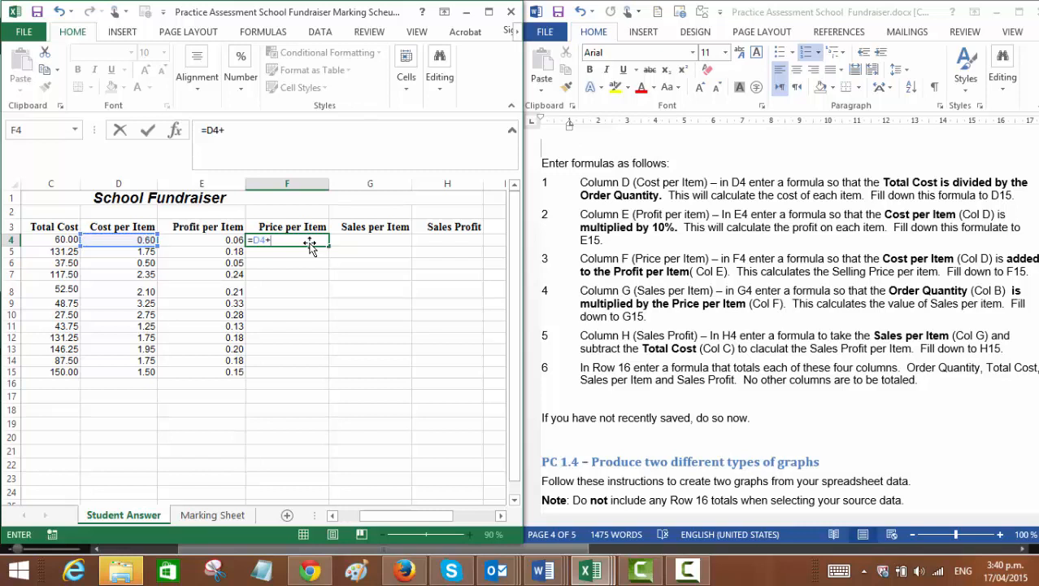
key("Left")
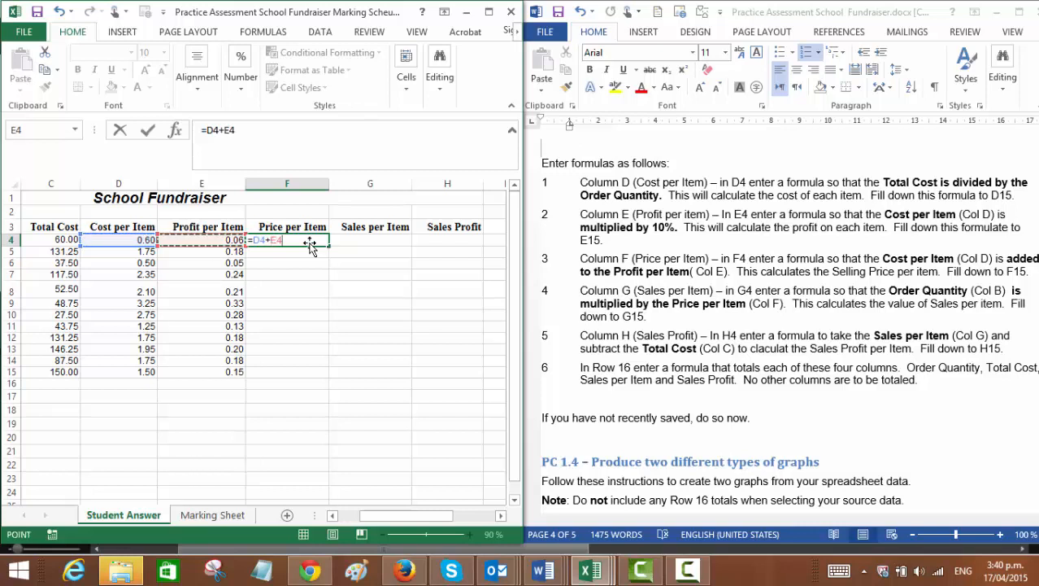
key("Return")
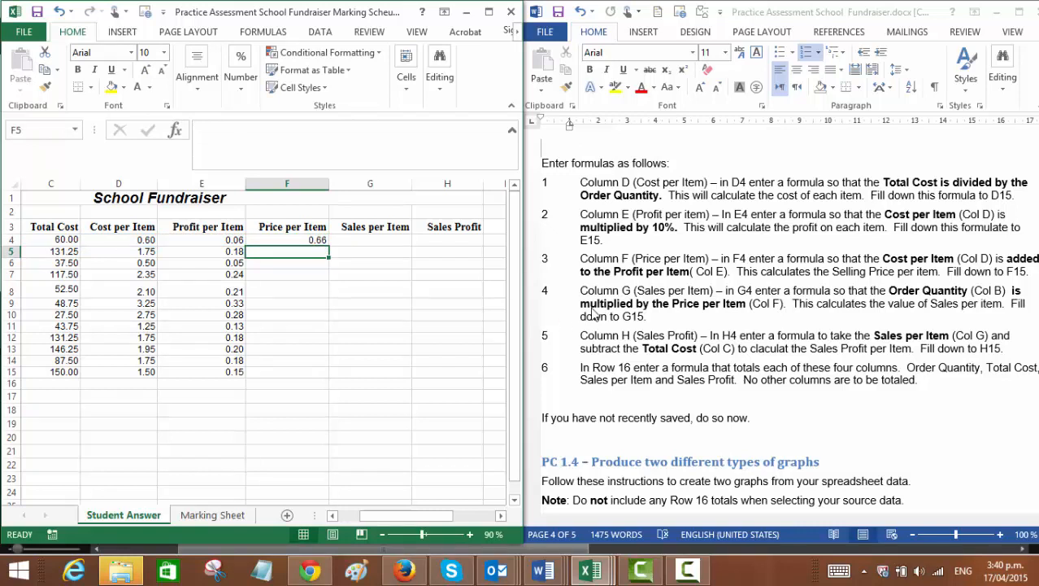
Fill the Price per Item formula down from F4 to F15.
key("Up")
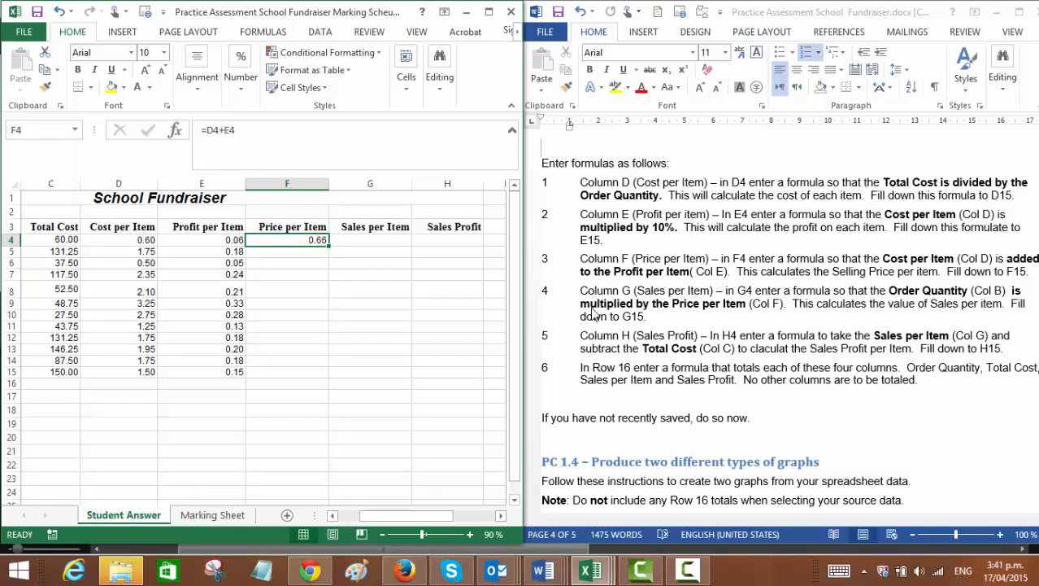
key("shift+Down")
key("shift+Down")
key("shift+Down")
key("shift+Down")
key("shift+Down")
key("shift+Down")
key("shift+Down")
key("shift+Down")
key("shift+Down")
key("shift+Down")
key("shift+Down")
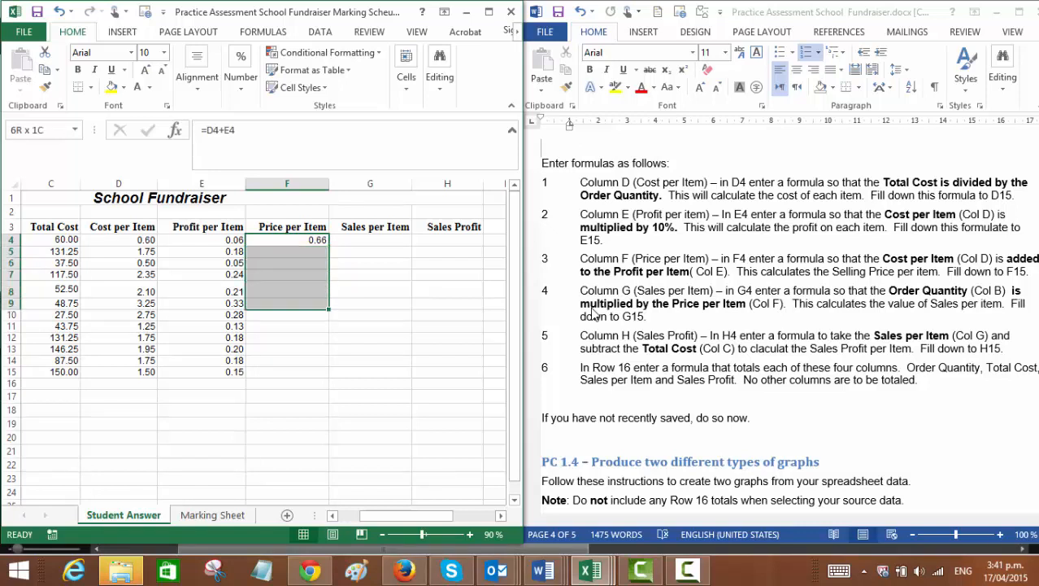
key("ctrl+d")
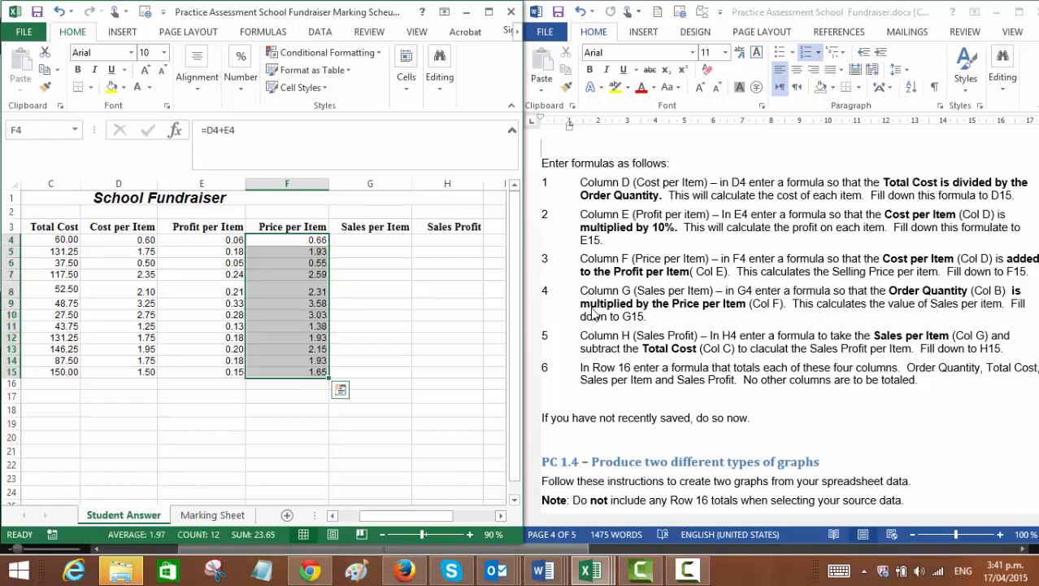
Enter the formula =B4*F4 in cell G4 to calculate the Sales per Item.
key("Right")
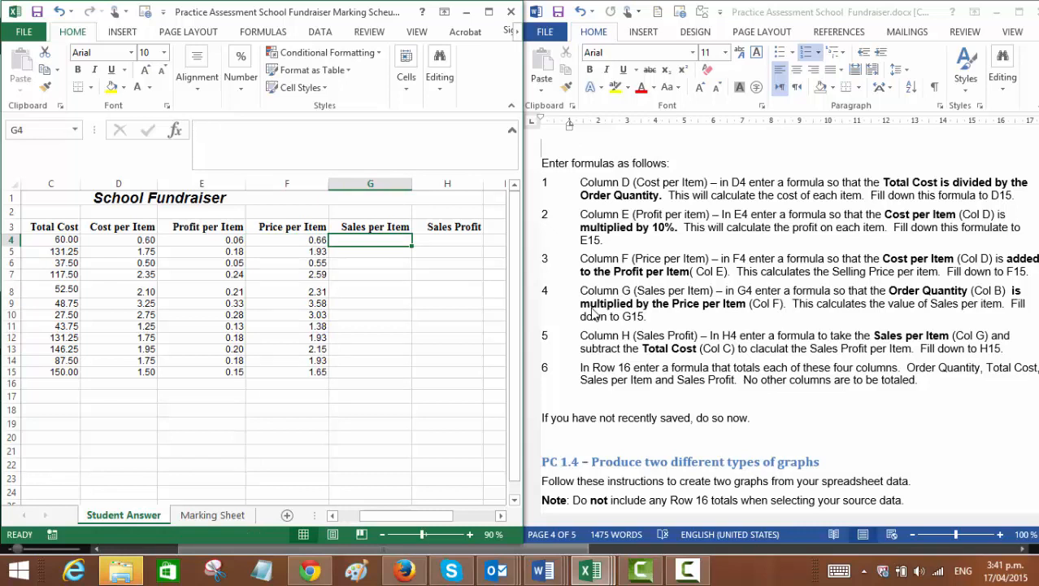
type("=")
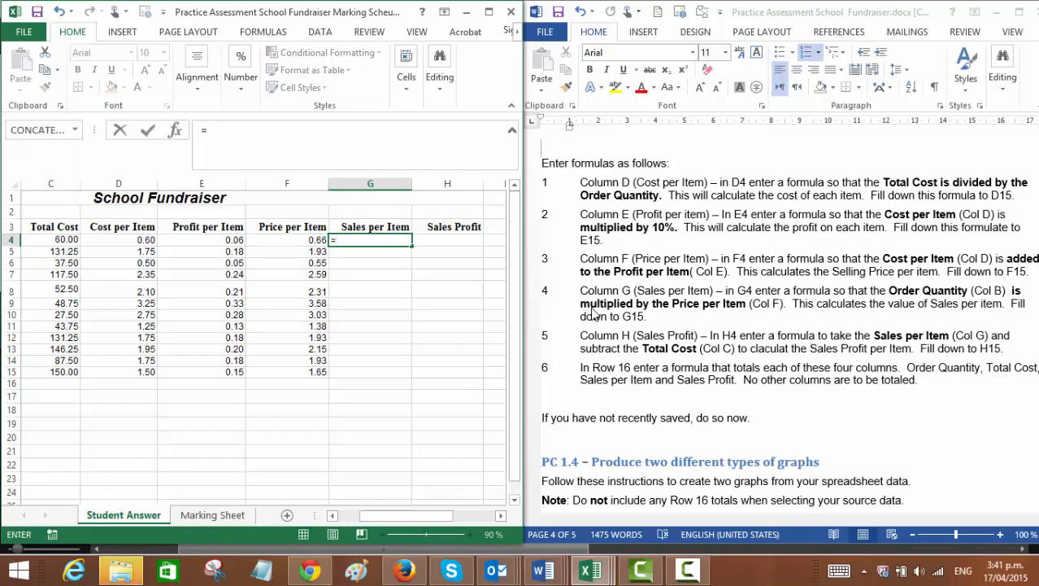
key("Left")
key("Left")
key("Left")
key("Left")
key("Left")
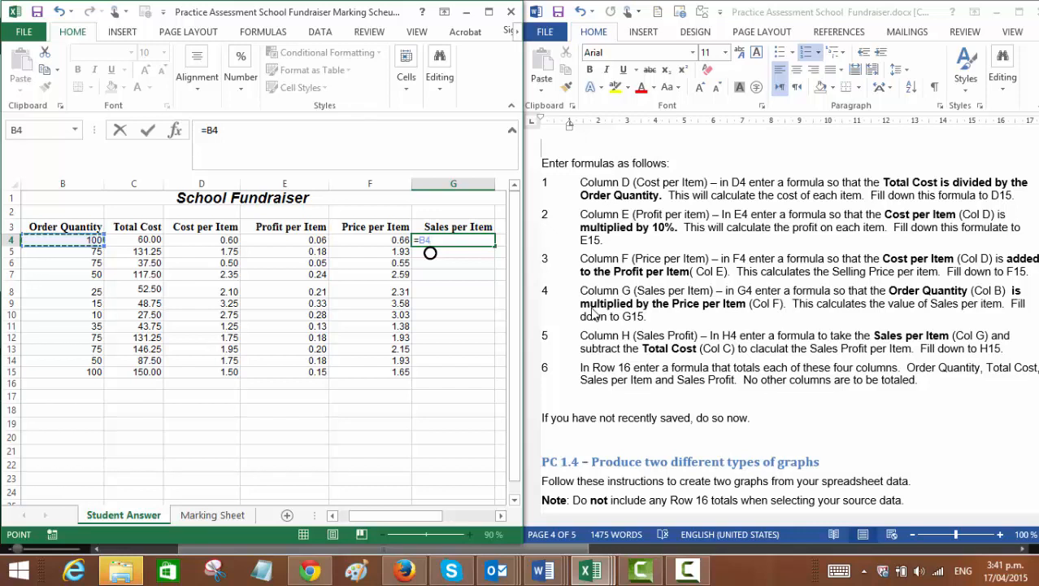
type("*")
key("Left")
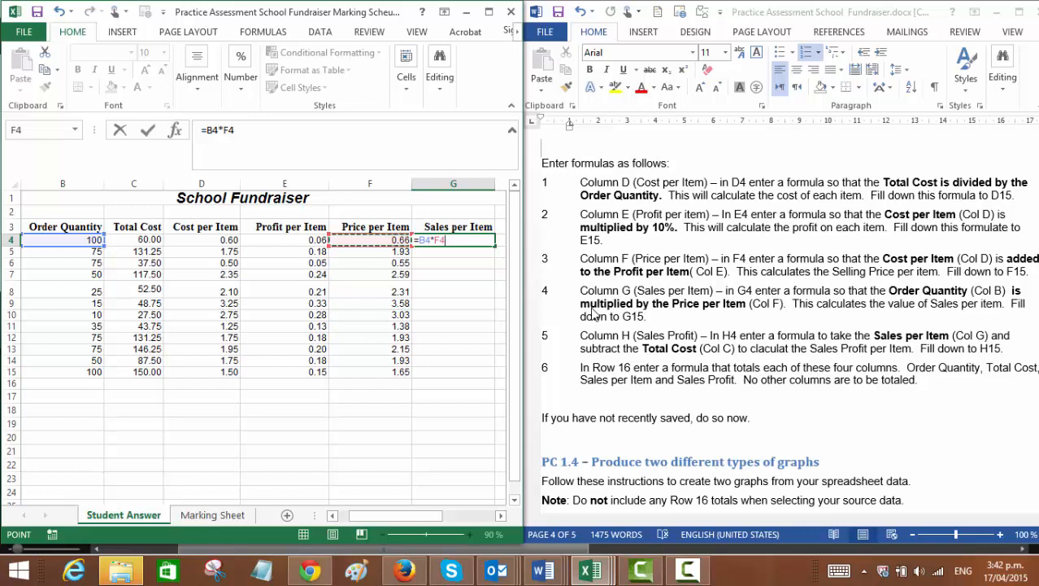
key("Return")
Fill the Sales per Item formula down from G4 to G15.
key("Up")
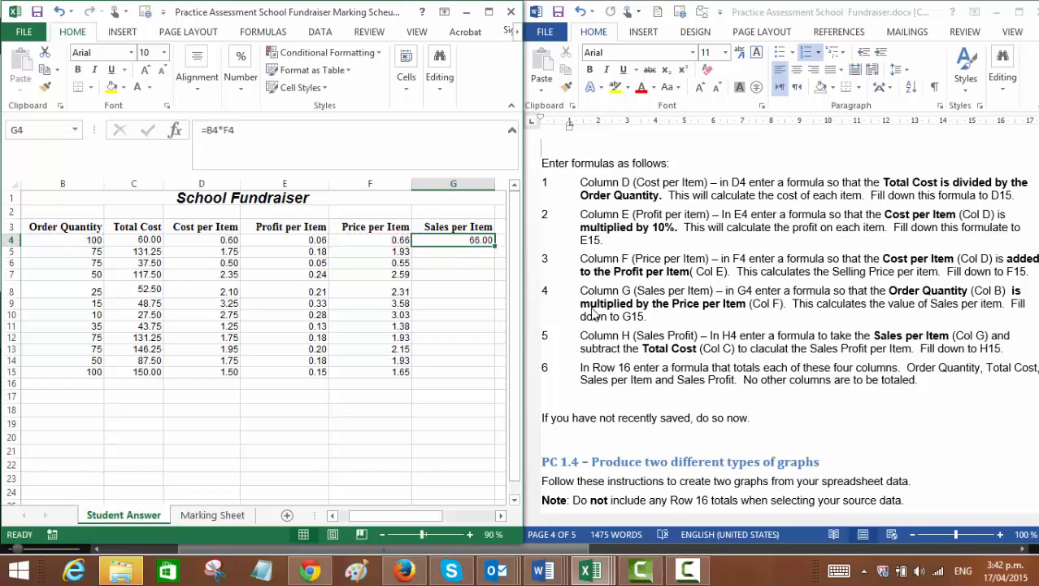
key("shift+Down")
key("shift+Down")
key("shift+Down")
key("shift+Down")
key("shift+Down")
key("shift+Down")
key("shift+Down")
key("shift+Down")
key("shift+Down")
key("shift+Down")
key("shift+Down")
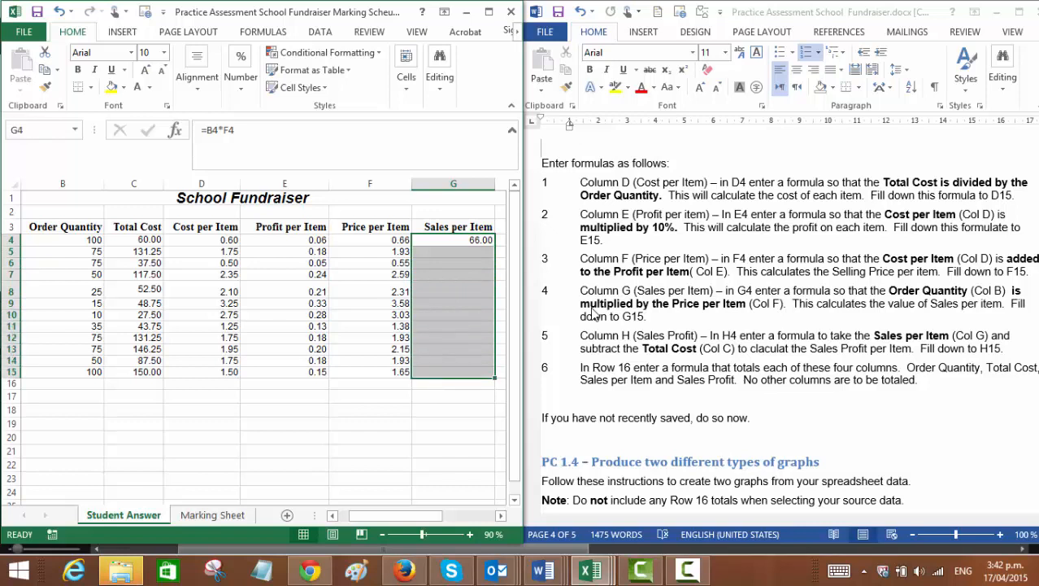
key("ctrl+d")
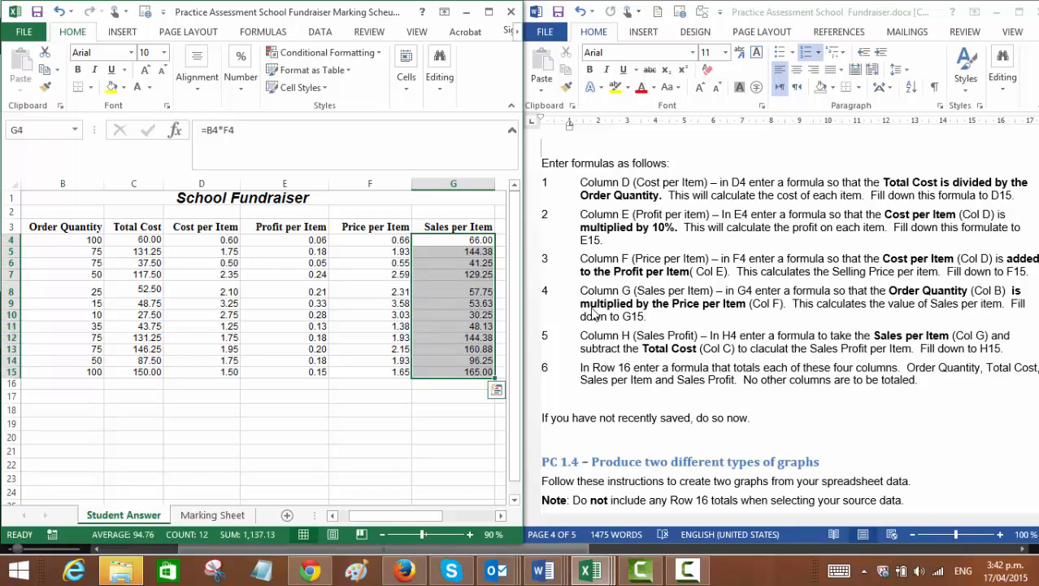
Enter the formula =G4-C4 in cell H4 to calculate the Sales Profit.
key("Right")
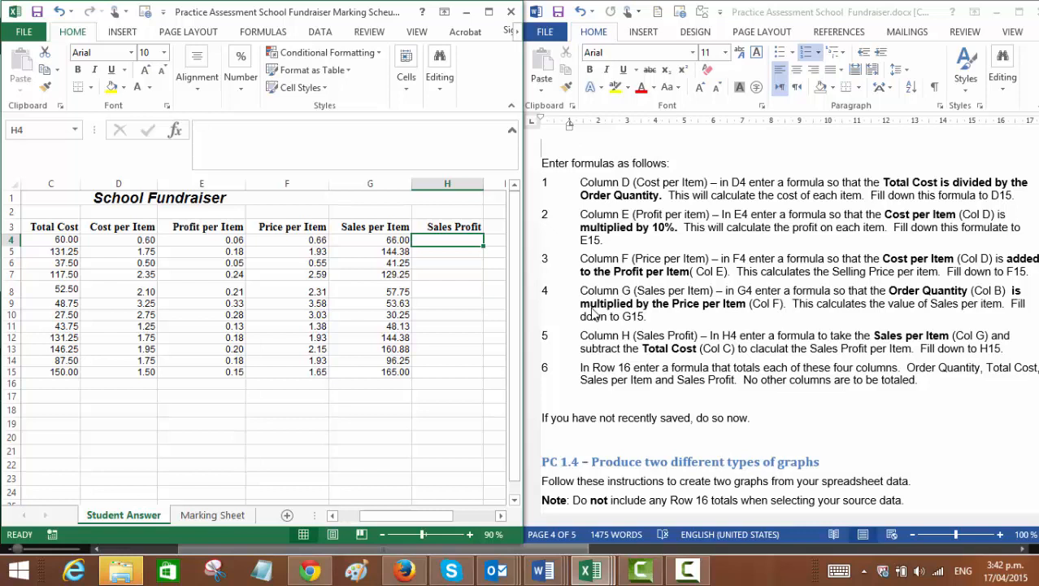
type("=")
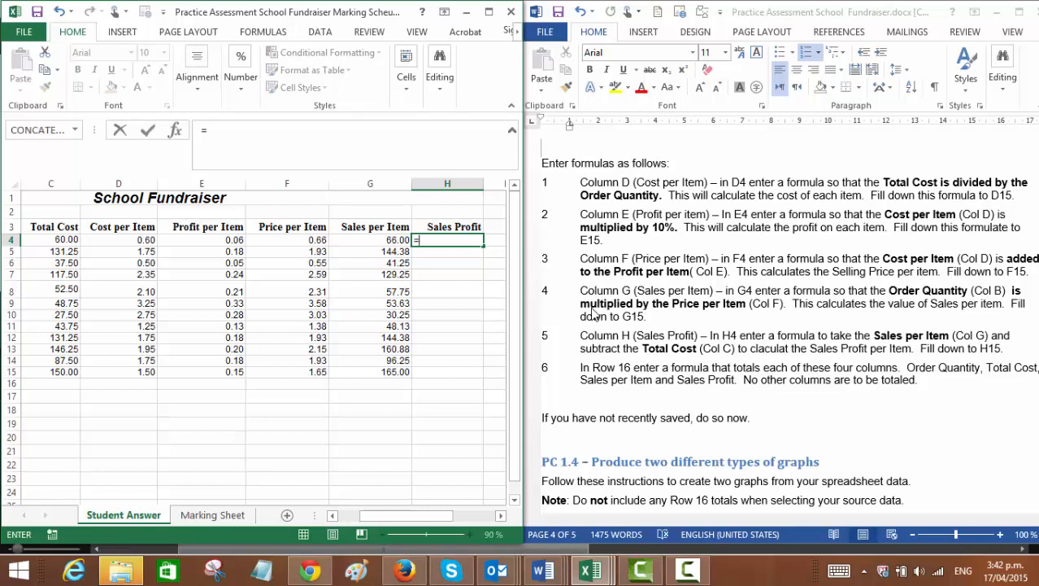
key("Left")
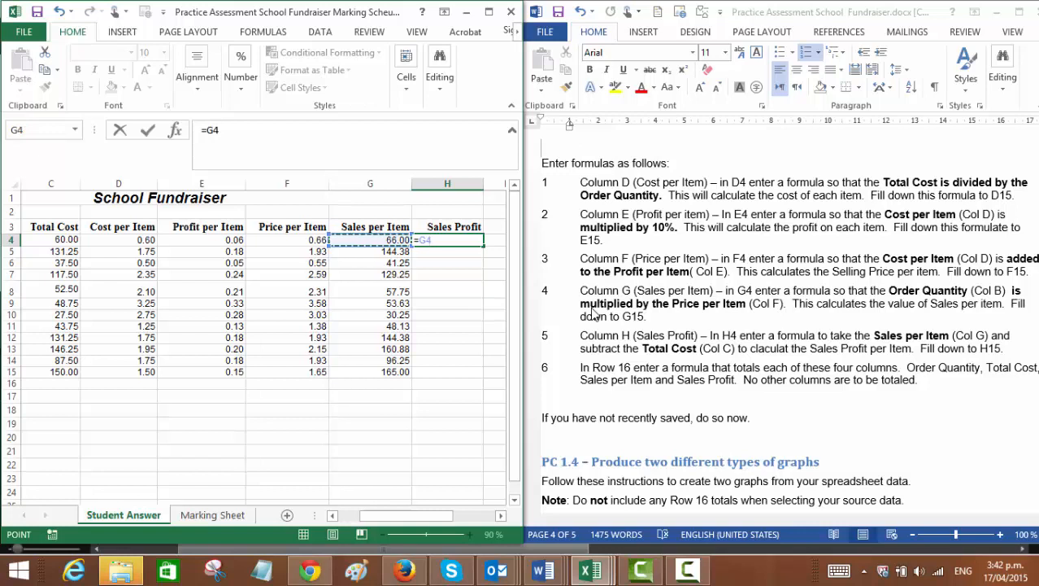
type("-")
key("Left")
key("Left")
key("Left")
key("Left")
key("Left")
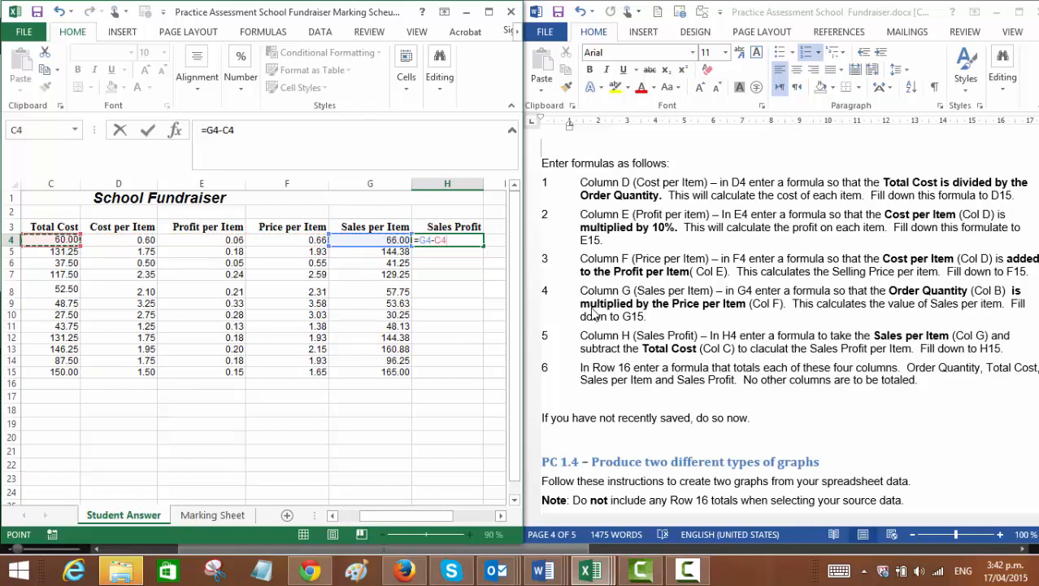
key("Return")
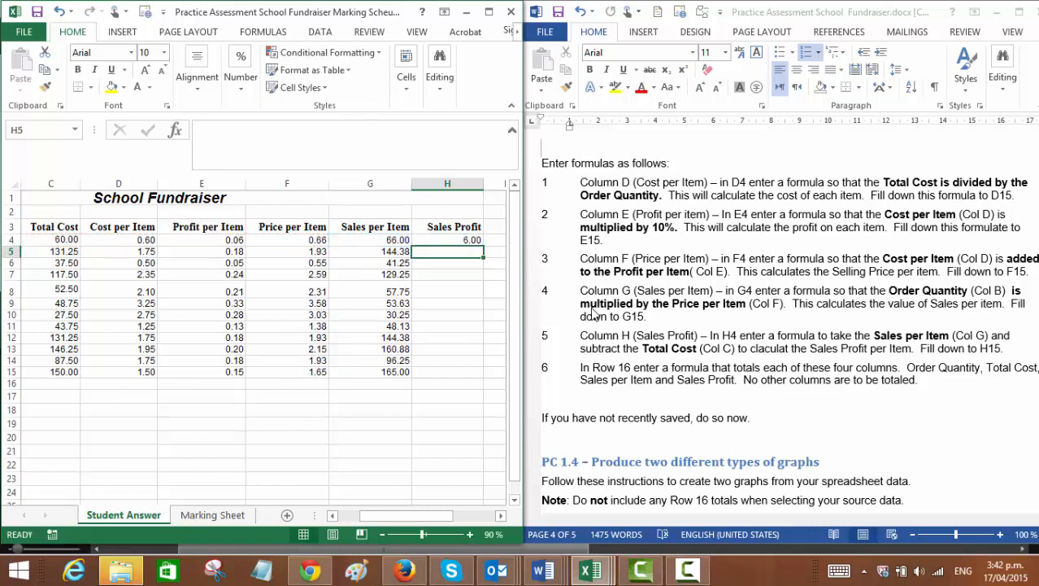
Fill the Sales Profit formula down from H4 to H15.
key("Up")
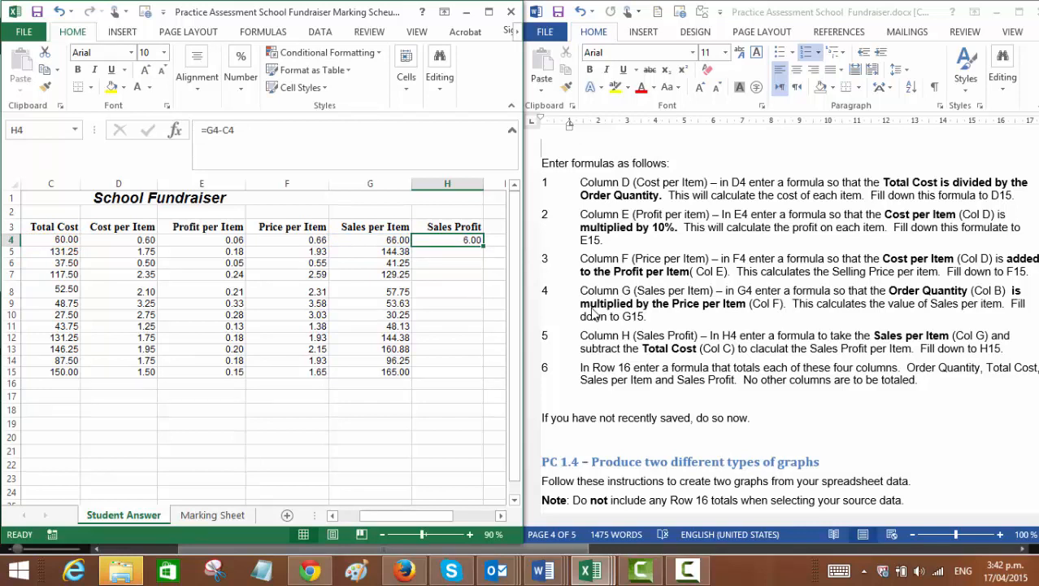
key("shift+Down")
key("shift+Down")
key("shift+Down")
key("shift+Down")
key("shift+Down")
key("shift+Down")
key("shift+Down")
key("shift+Down")
key("shift+Down")
key("shift+Down")
key("shift+Down")
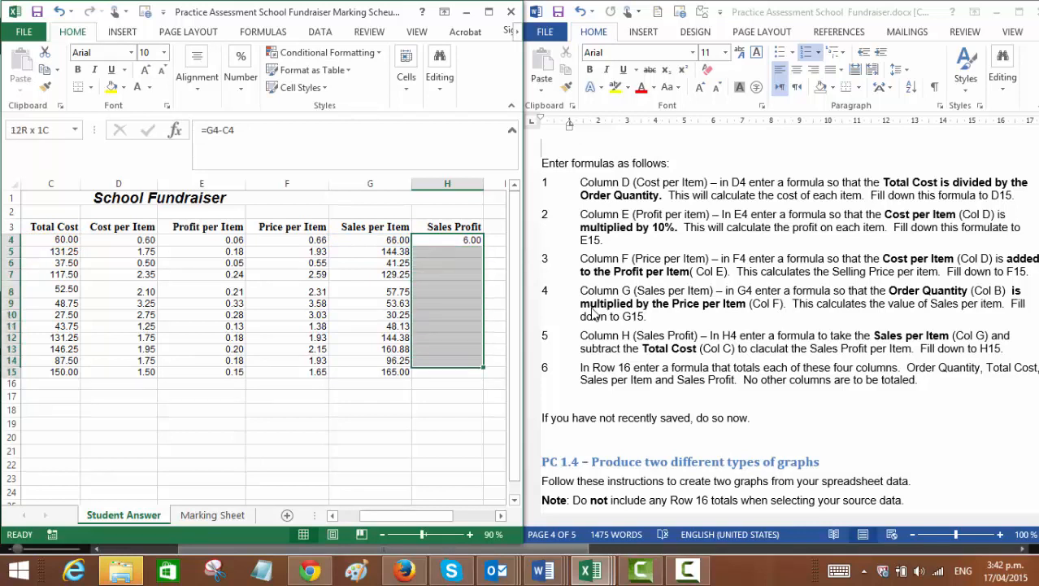
key("shift+Down")
key("ctrl+d")
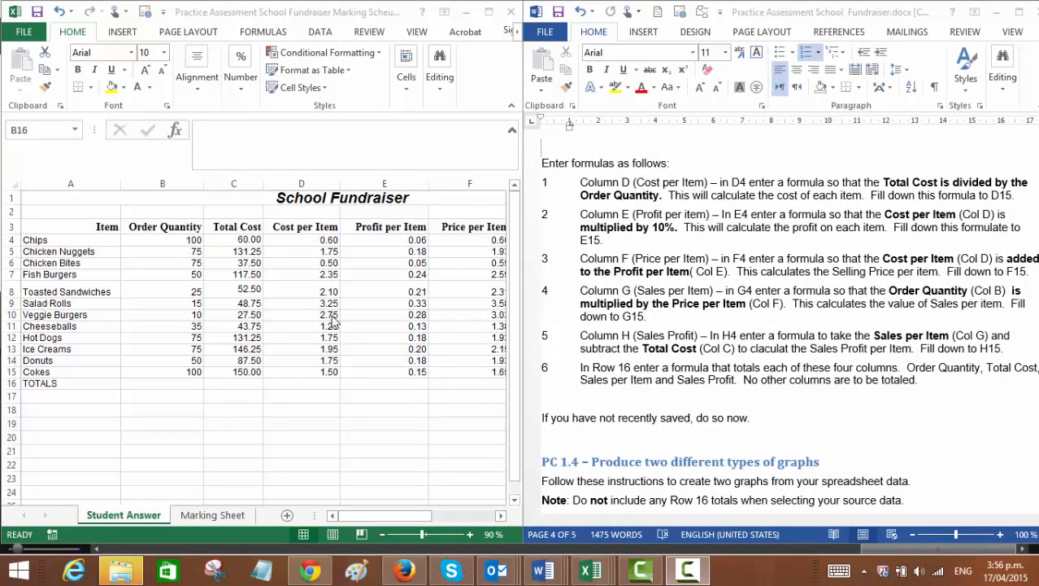
Maximize the spreadsheet window and use AutoSum to total rows 4 to 15 of Order Quantity in B16 and Total Cost in C16.
left_click(489, 13)
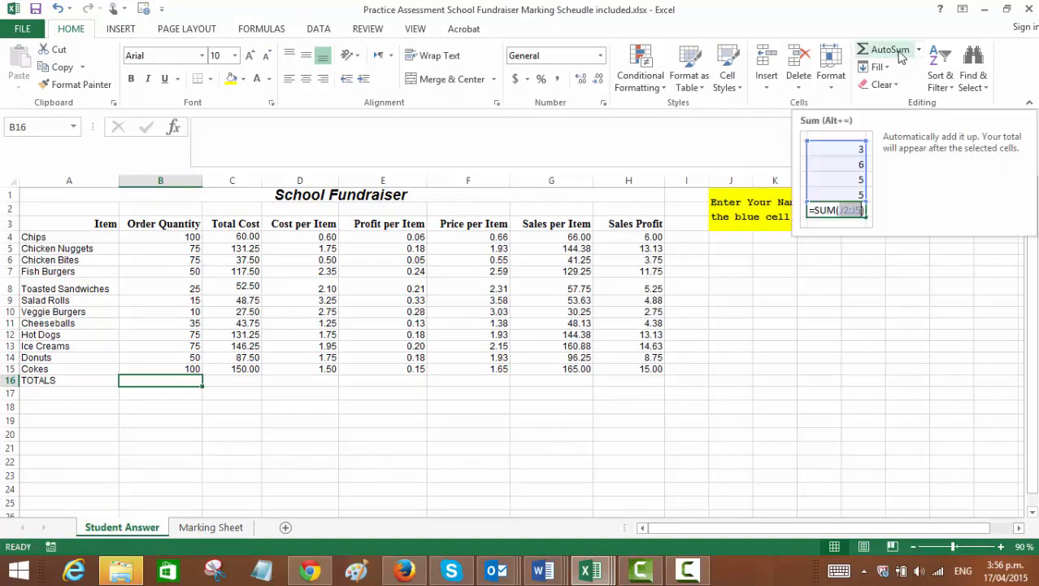
left_click(900, 53)
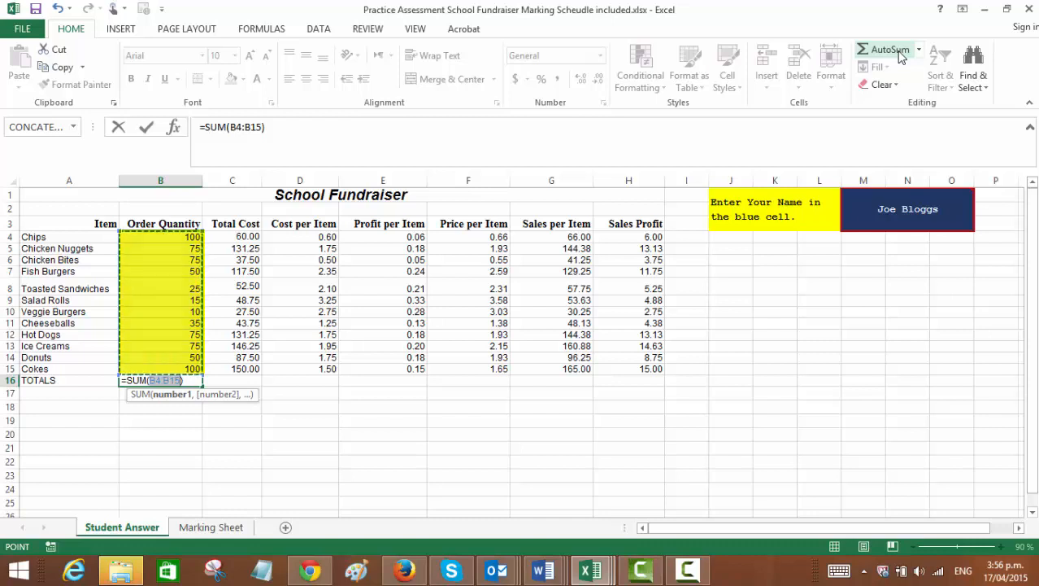
key("Return")
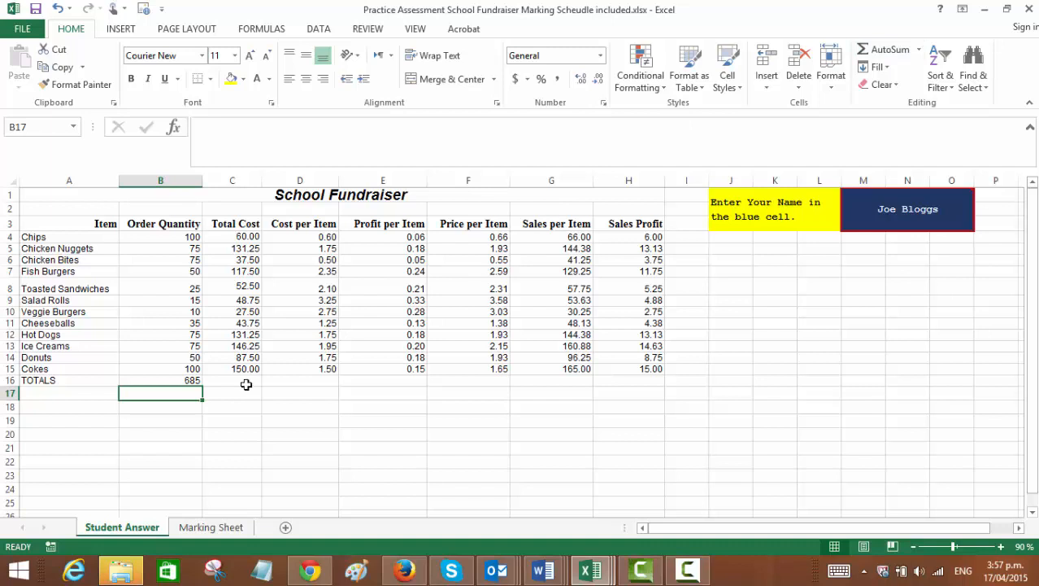
left_click(249, 381)
left_click(882, 49)
key("Return")
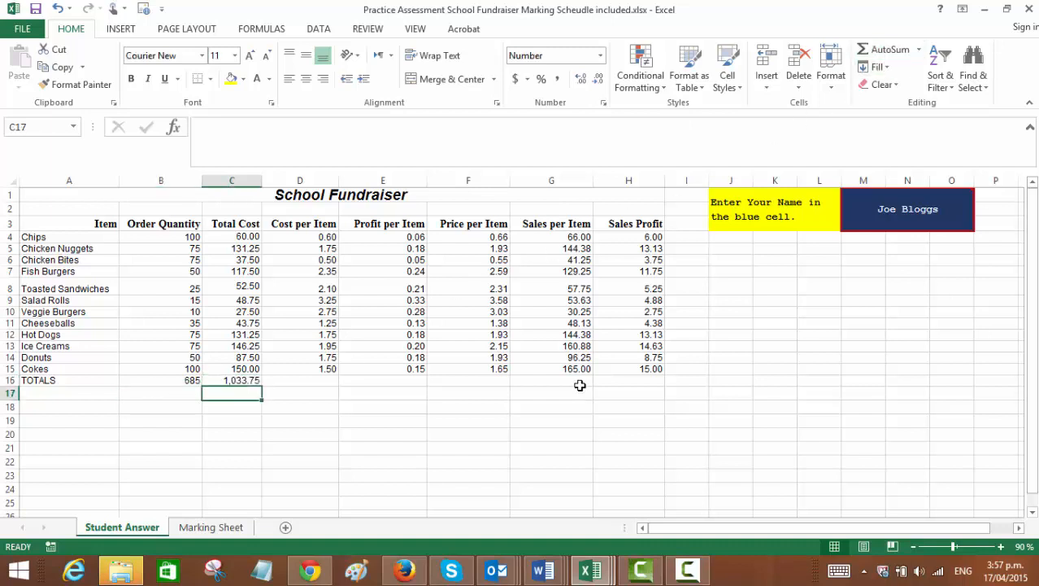
Use AutoSum to total rows 4 to 15 of Sales per Item in G16 and Sales Profit in H16.
left_click(579, 384)
key("alt+equal")
key("Return")
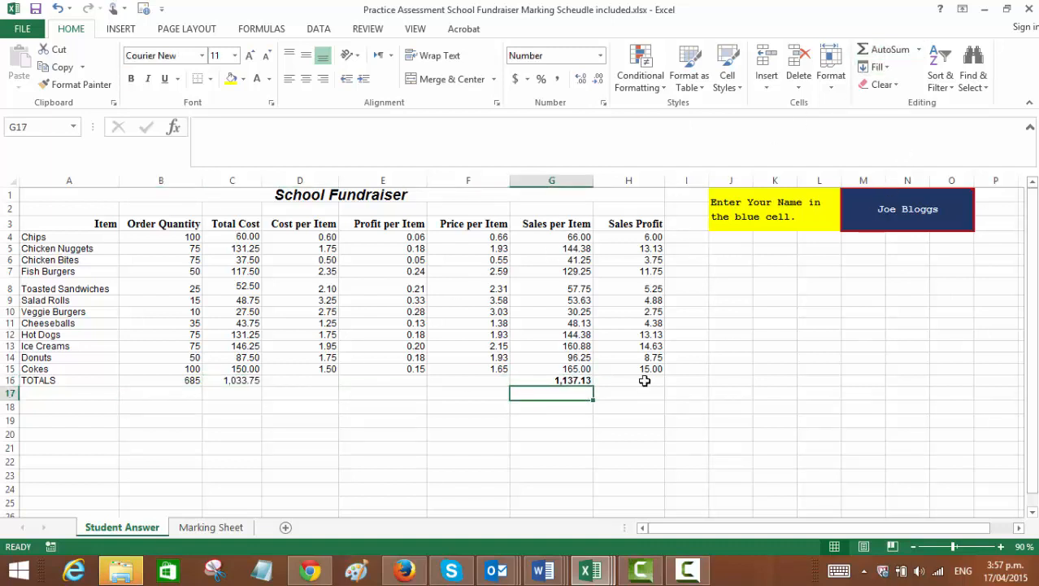
left_click(642, 380)
left_click(894, 51)
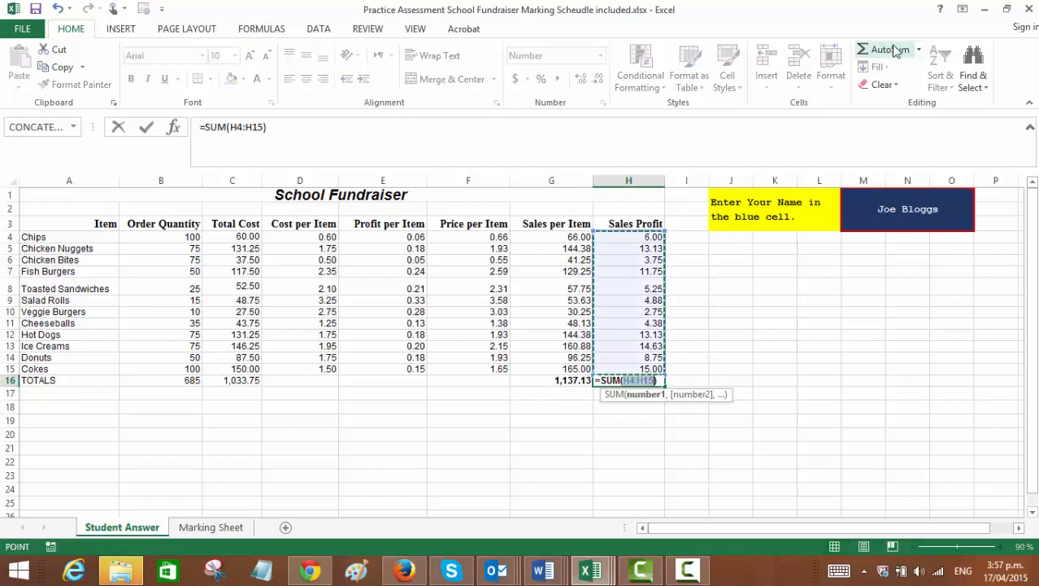
key("Return")
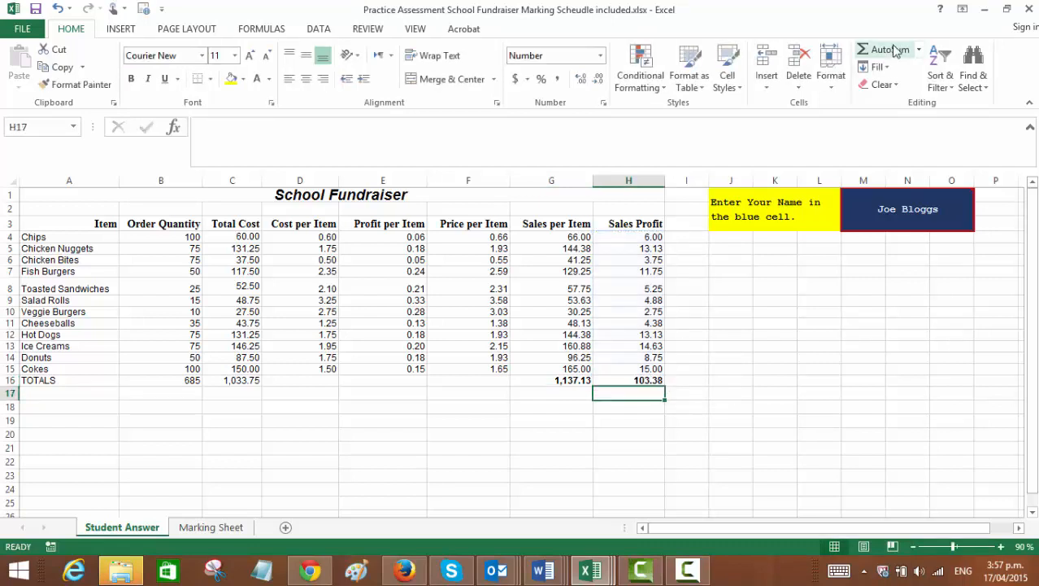